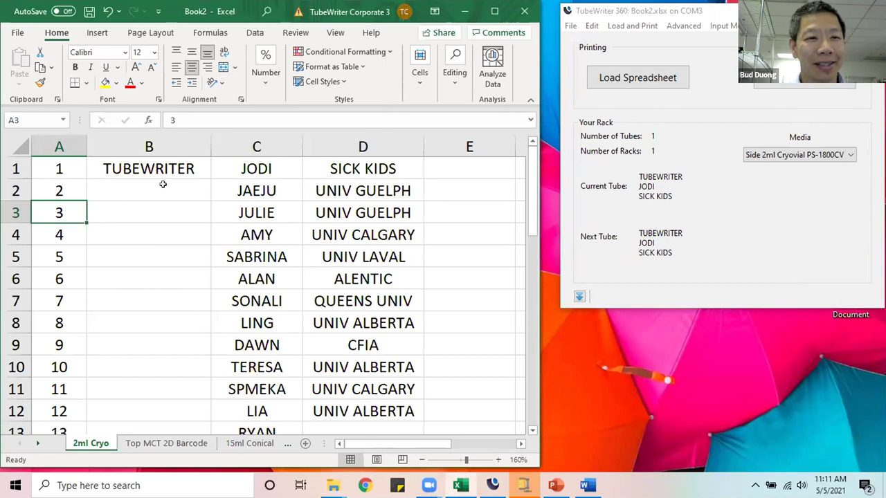
Enter a formula in cell B2 of the 2ml Cryo sheet that references the text in B1.
key(ctrl+Home)
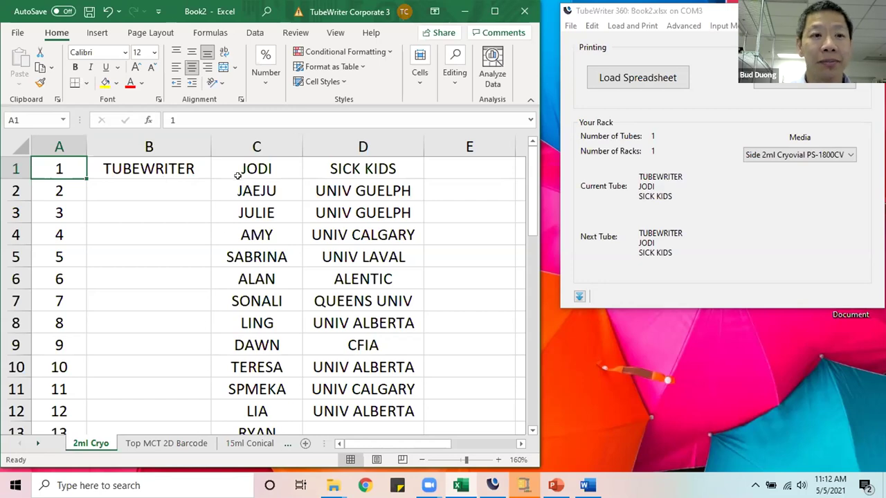
click(190, 169)
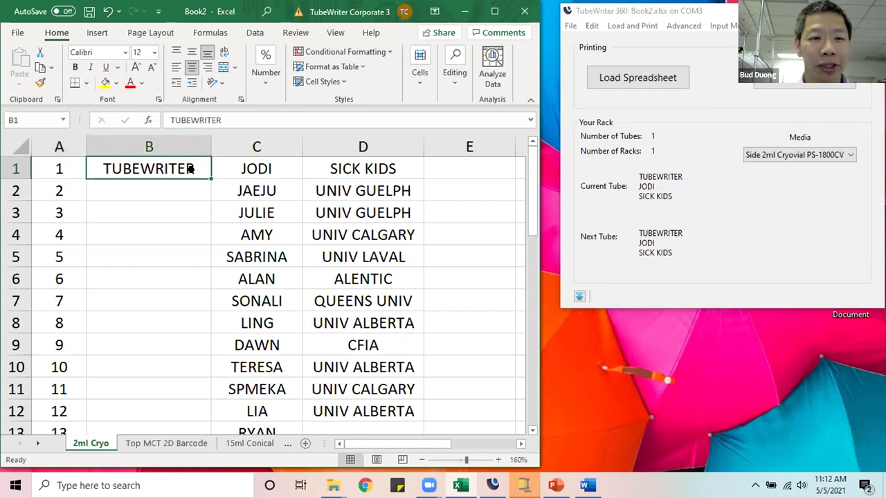
key(Right)
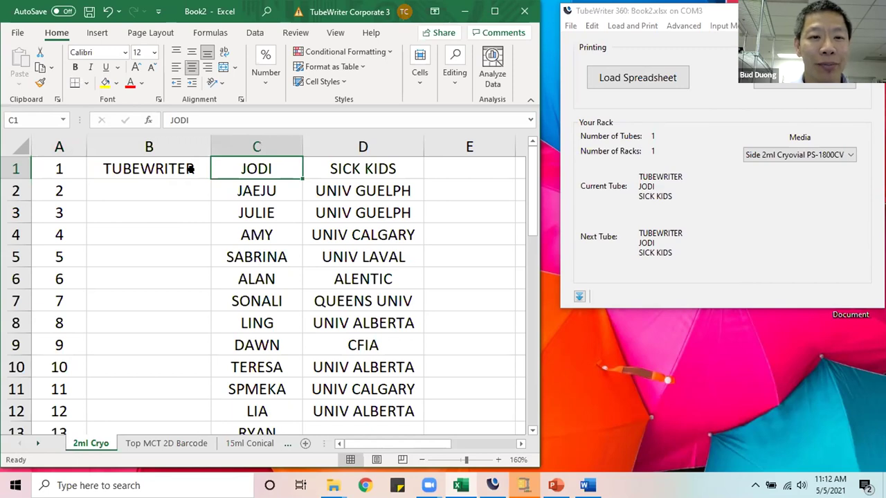
key(Right)
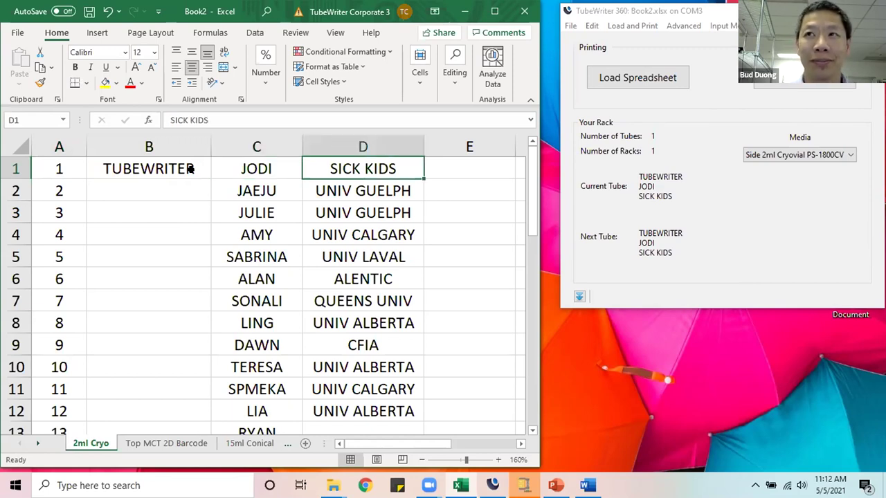
key(Left)
key(Left)
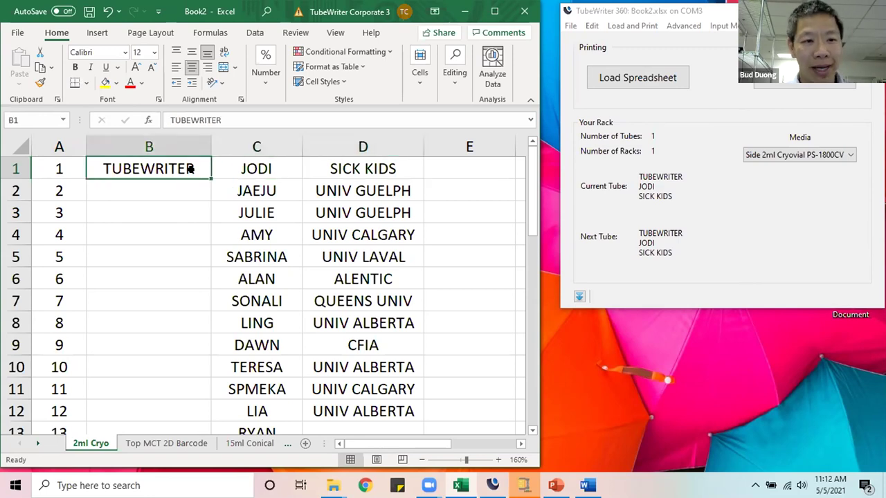
key(Down)
text(=)
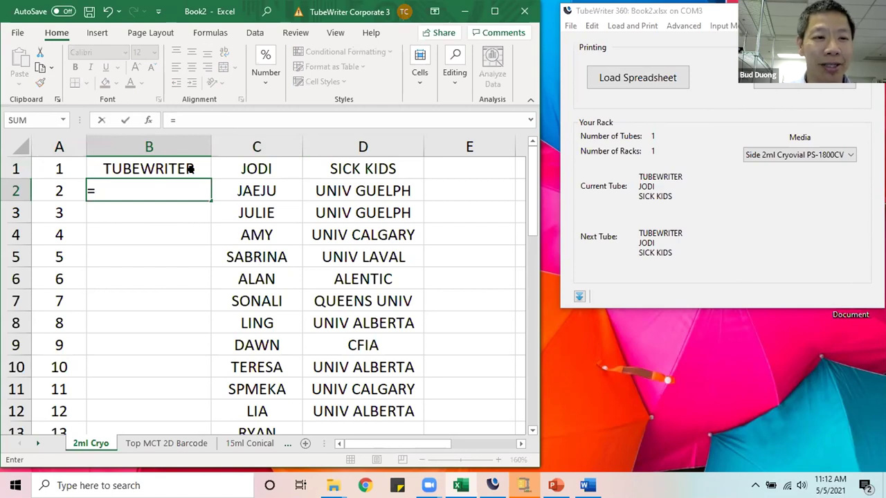
key(Up)
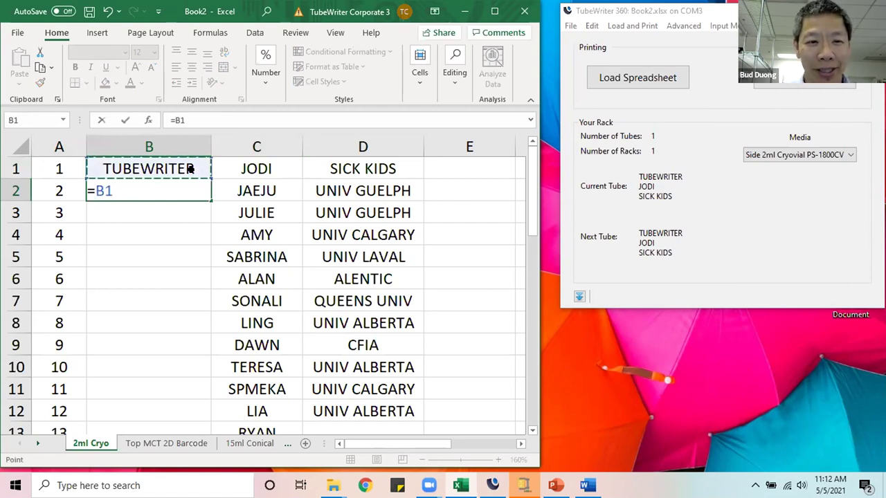
key(Return)
key(Up)
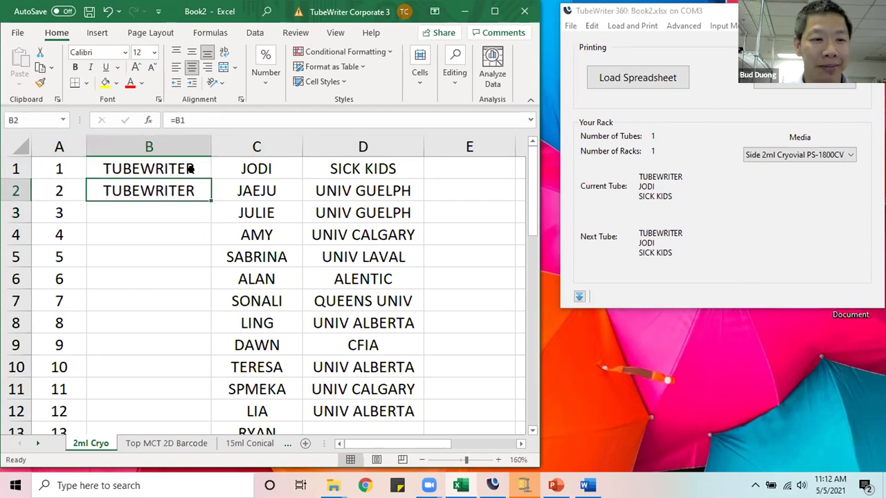
Copy the B2 formula down column B through row 38.
key(ctrl+c)
key(Down)
key(shift+Down)
key(shift+Down)
key(shift+Down)
key(shift+Down)
key(shift+Down)
key(shift+Down)
key(shift+Down)
key(shift+Down)
key(shift+Down)
key(shift+Down)
key(shift+Down)
key(shift+Down)
key(shift+Down)
key(shift+Down)
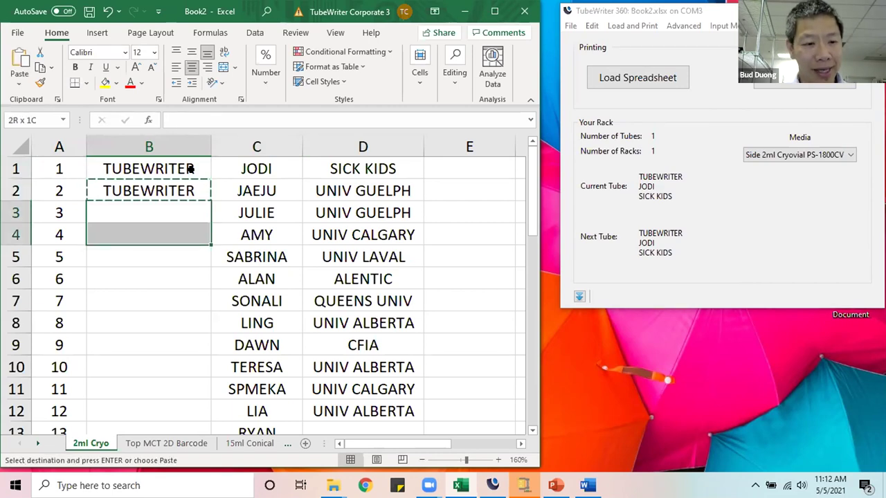
key(shift+Down)
key(shift+Down)
key(shift+Down)
key(shift+Down)
key(shift+Down)
key(shift+Down)
key(shift+Down)
key(shift+Down)
key(shift+Down)
key(shift+Down)
key(shift+Down)
key(shift+Down)
key(shift+Down)
key(shift+Down)
key(shift+Down)
key(shift+Down)
key(shift+Down)
key(shift+Down)
key(shift+Down)
key(shift+Down)
key(shift+Up)
key(shift+Up)
key(shift+Up)
key(shift+Up)
key(shift+Up)
key(shift+Up)
key(shift+Up)
key(shift+Up)
key(shift+Up)
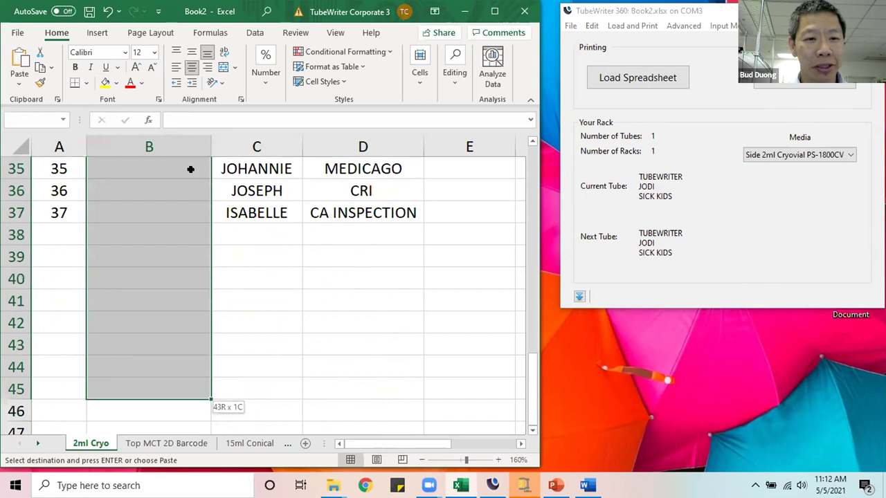
key(ctrl+v)
scroll(190, 169, up, 11)
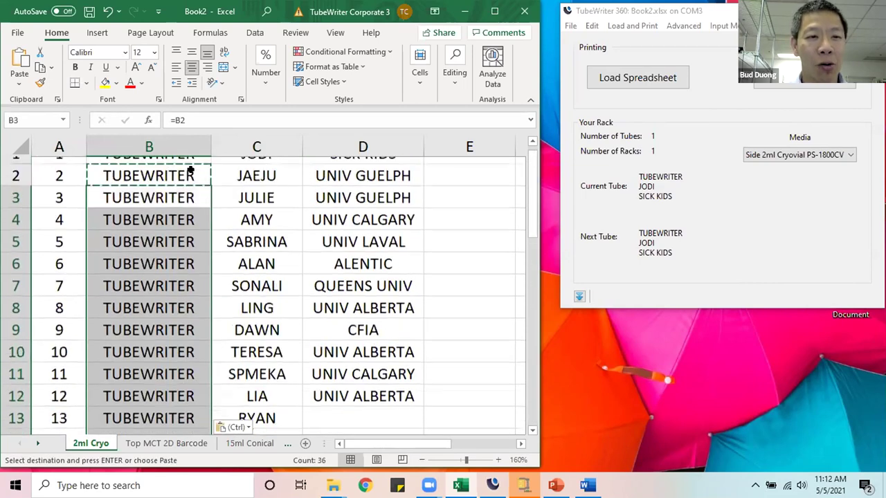
Replace the text in B1 with PROTEINASE K and undo the change.
click(190, 169)
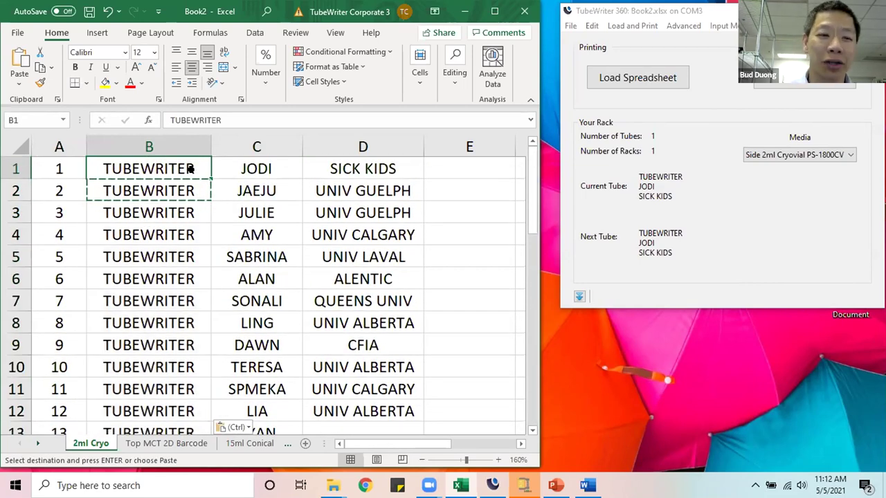
text(P)
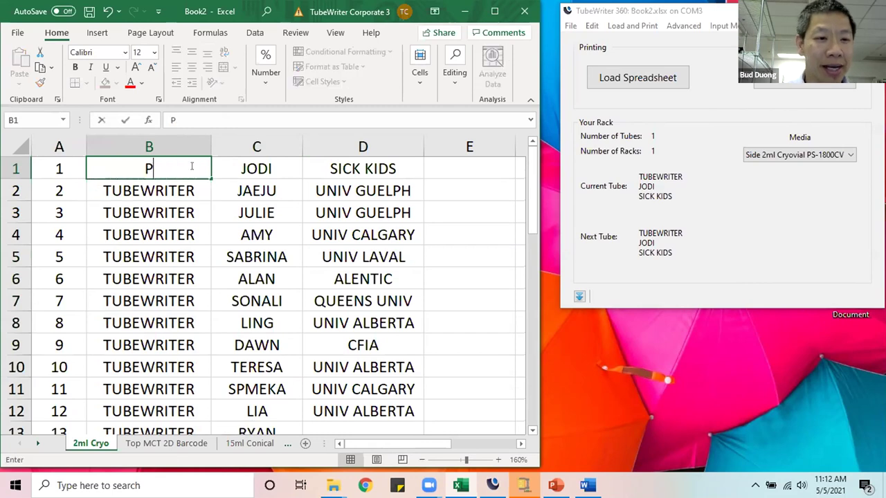
text(ROTEINASE K)
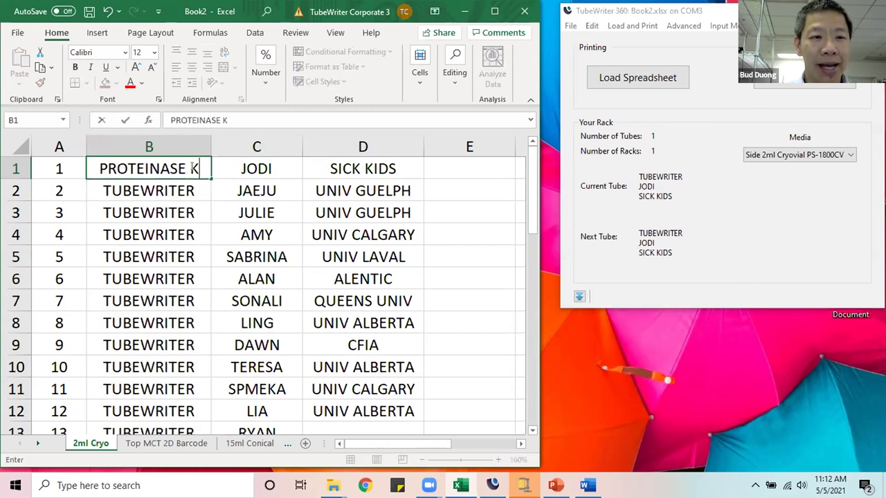
key(Return)
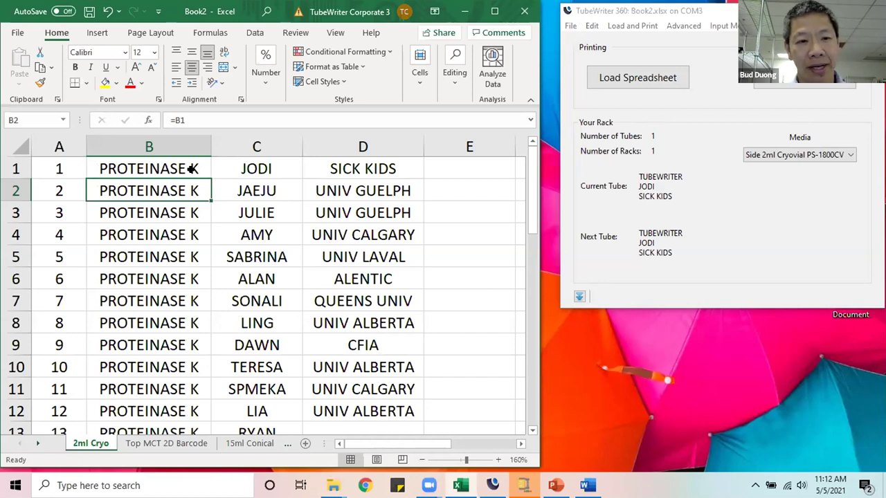
key(ctrl+z)
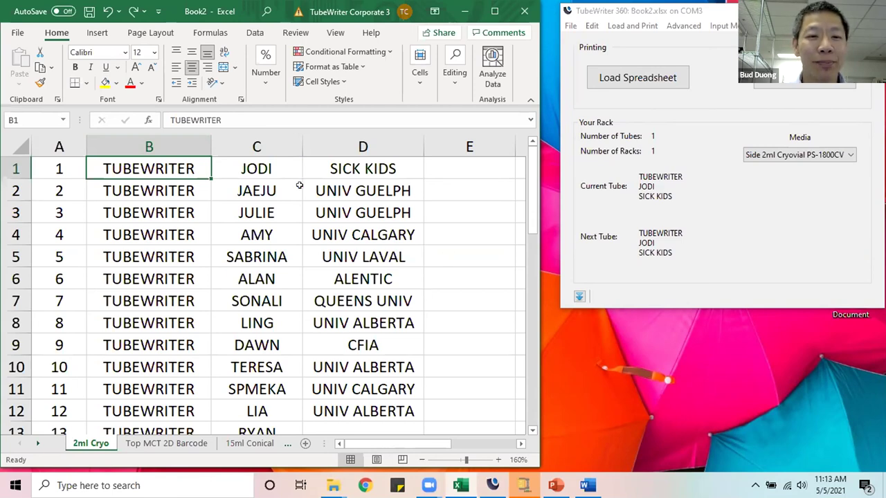
Switch to TubeWriter 360, load the 2ml Cryo sheet and choose Side 2ml Cryovial PS-1800CV-EL120-360 as the media.
click(655, 79)
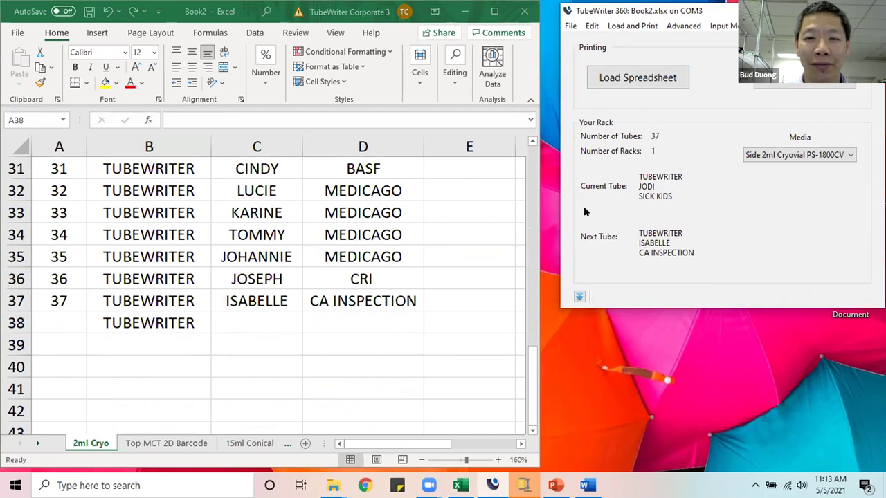
scroll(462, 252, up, 4)
scroll(437, 332, down, 6)
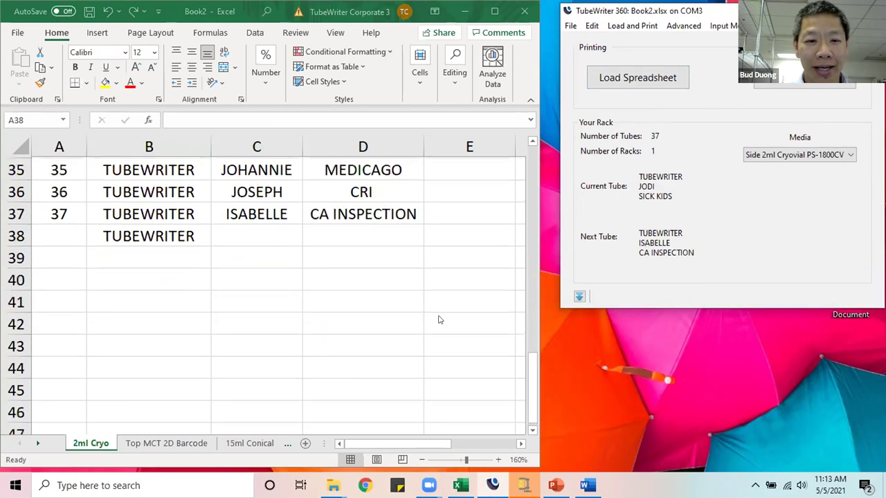
scroll(360, 277, up, 1)
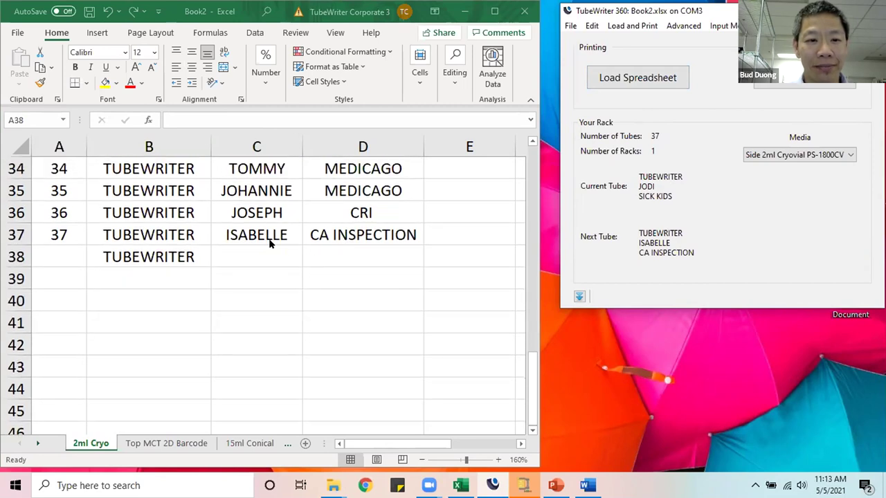
scroll(463, 298, up, 11)
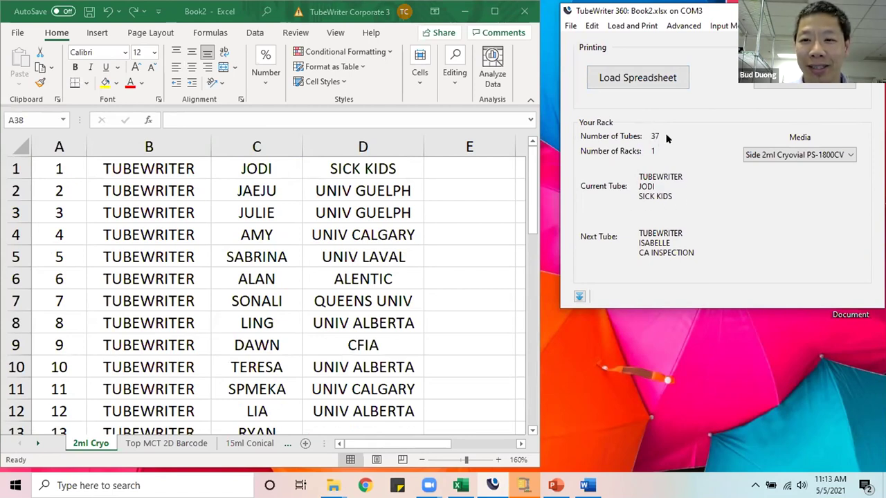
click(759, 154)
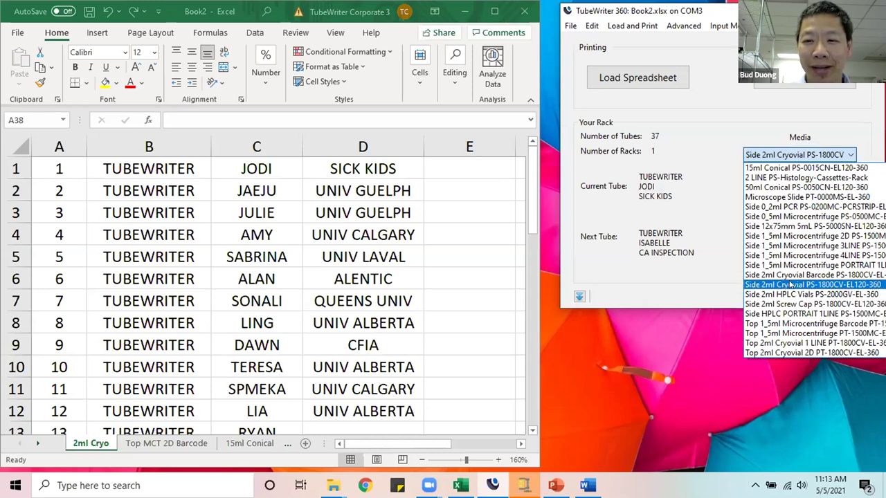
click(833, 285)
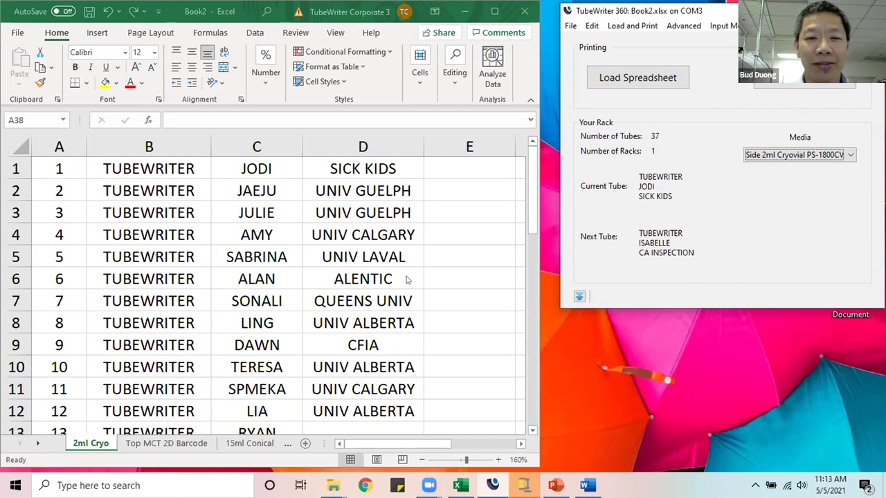
Load the Top MCT 2D Barcode sheet into TubeWriter 360 with Side 2ml Cryovial PS-1800CV-EL120-360 as the media.
click(175, 443)
click(176, 443)
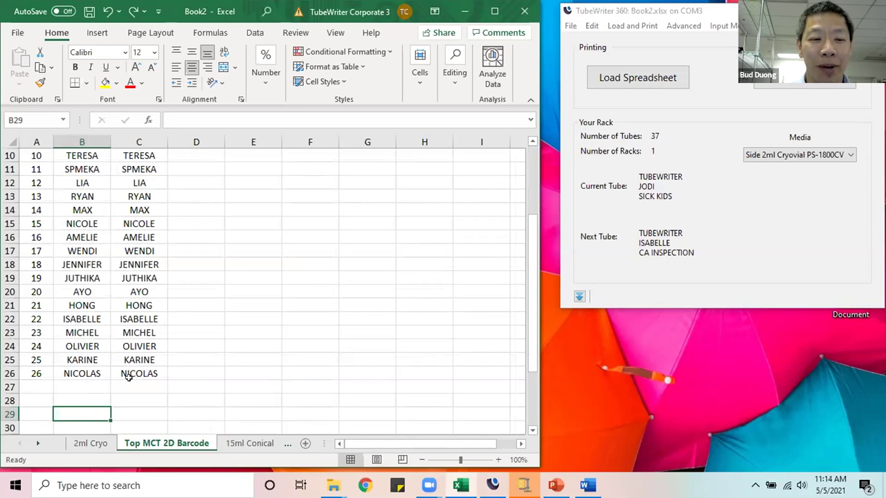
click(241, 445)
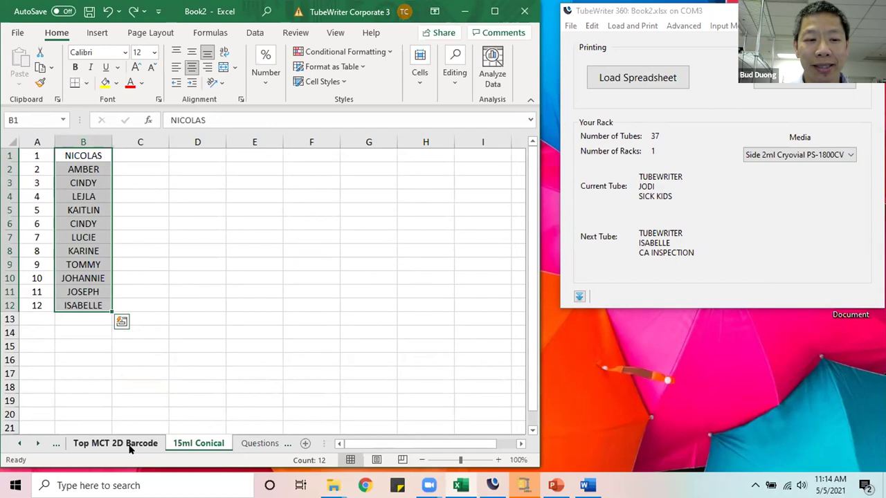
click(130, 447)
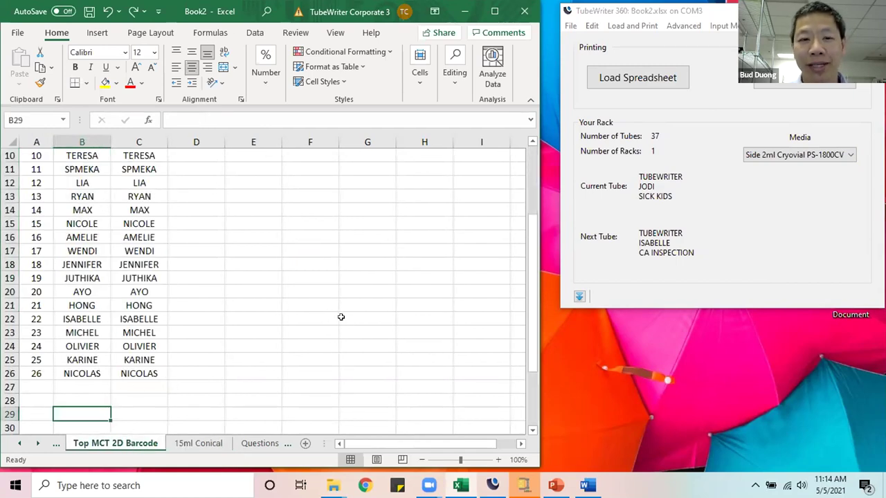
click(654, 75)
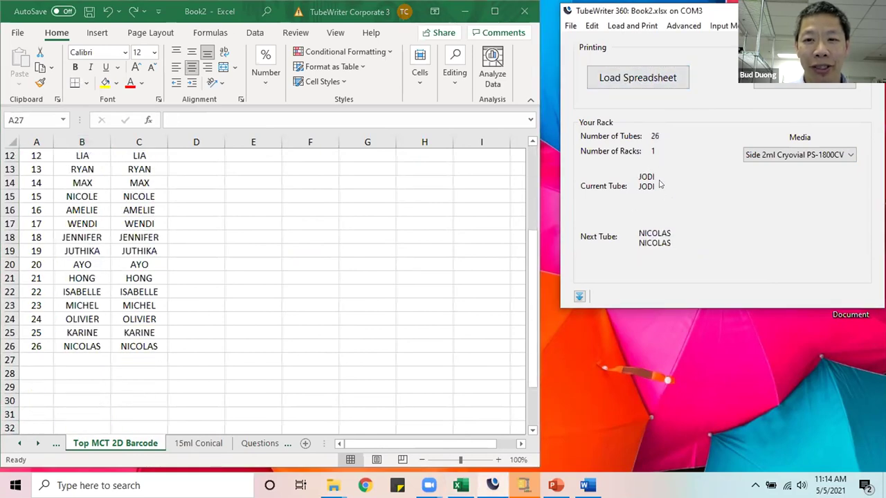
click(764, 155)
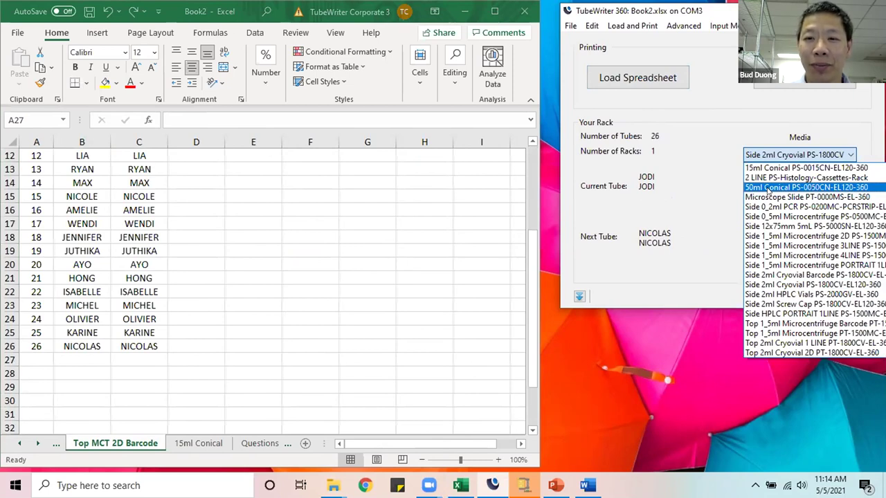
click(786, 285)
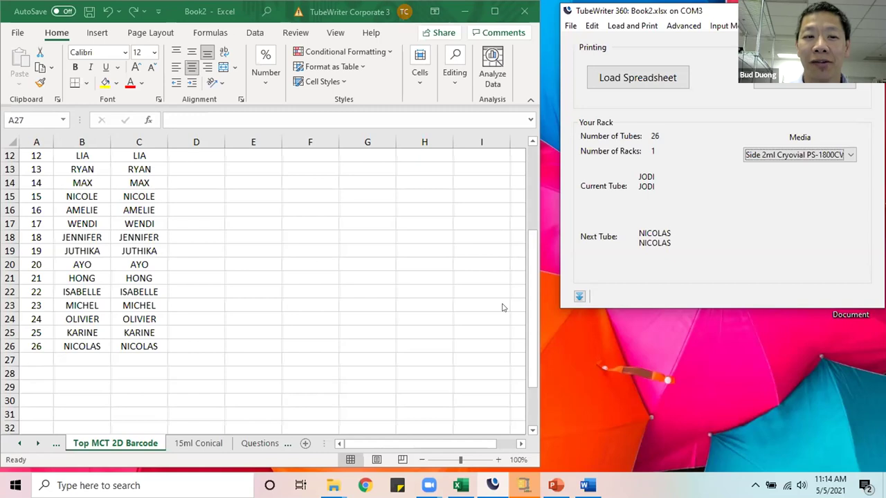
Return to the 2ml Cryo sheet in Excel and load it into TubeWriter 360.
click(24, 444)
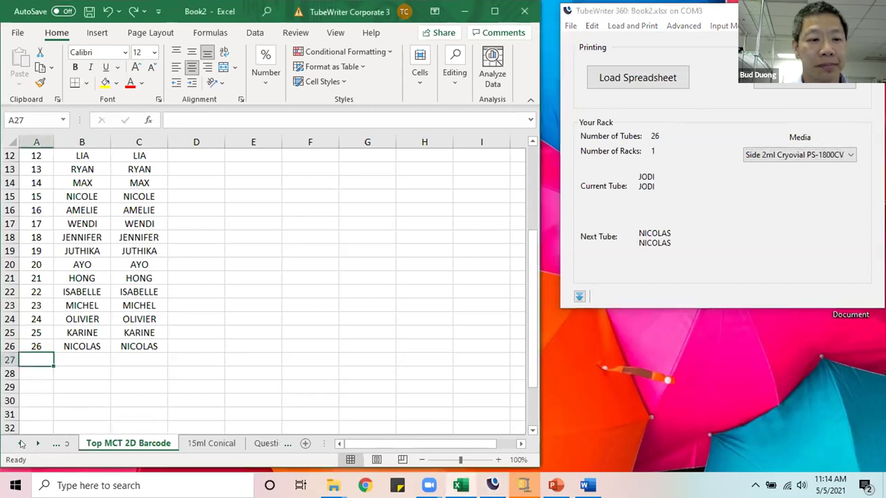
click(78, 442)
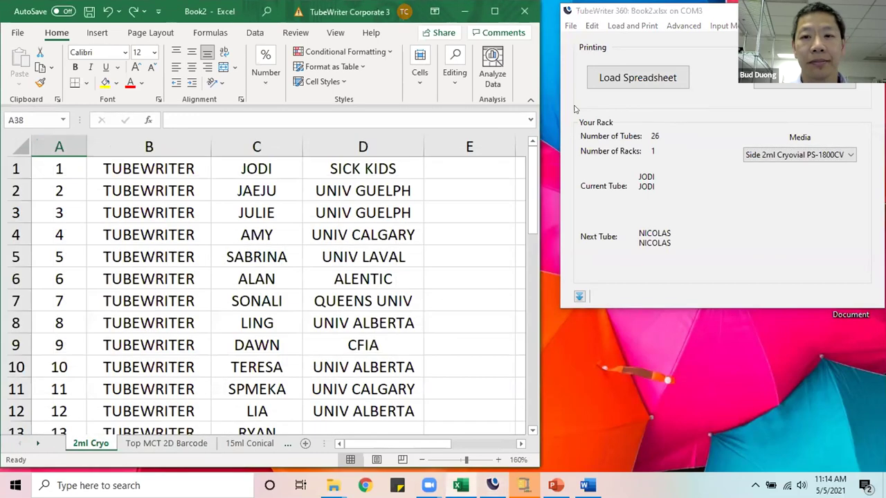
click(614, 84)
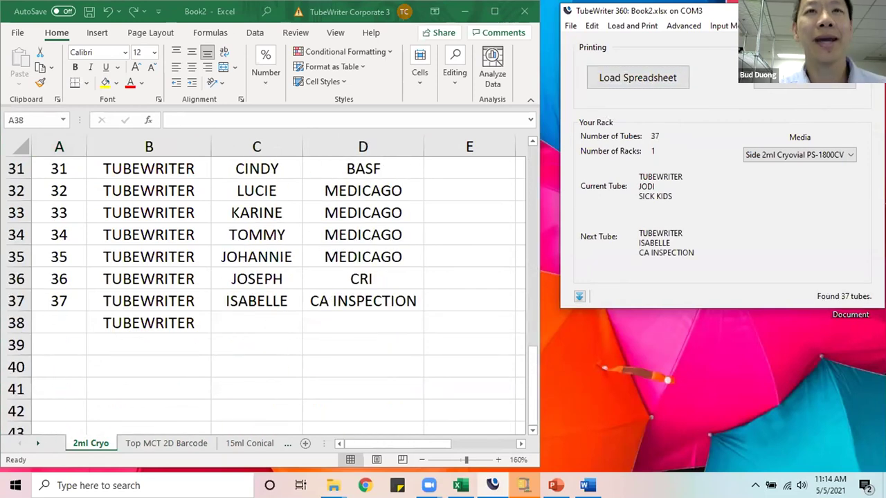